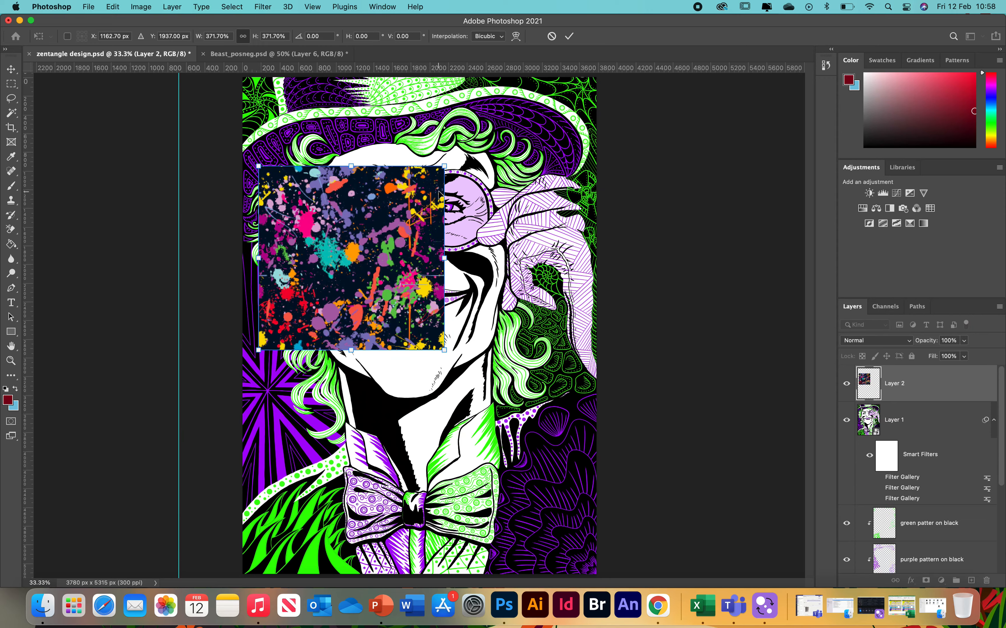
Enlarge the paint splatter layer proportionally and position it so that it covers the whole canvas.
key("super+minus")
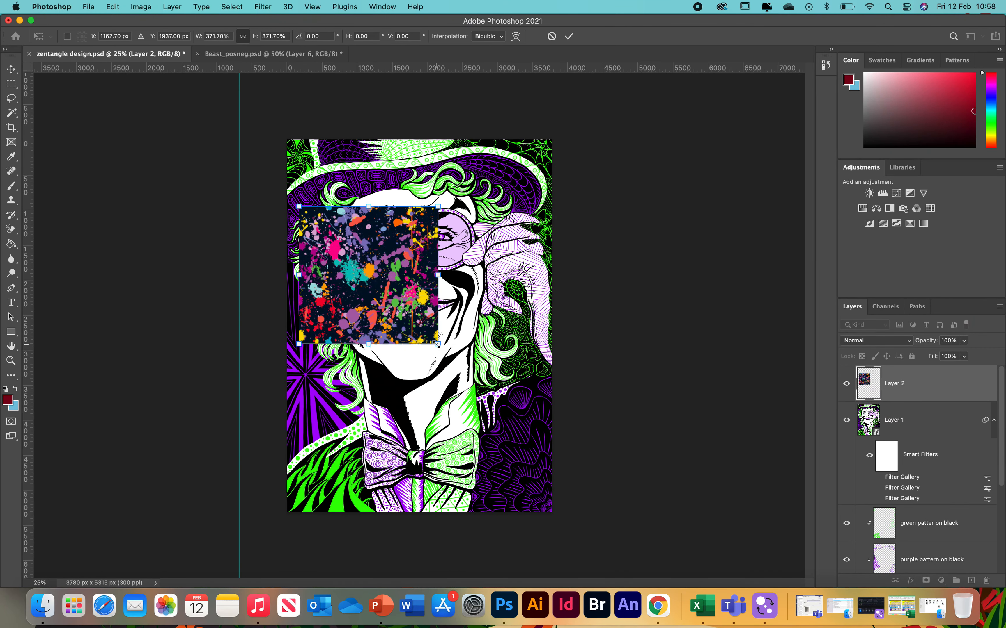
left_click_drag(437, 344, 552, 512)
left_click_drag(299, 207, 286, 140)
key("Return")
key("super+t")
left_click_drag(287, 326, 238, 326)
left_click_drag(552, 326, 621, 326)
left_click_drag(478, 319, 504, 320)
key("Return")
Try the Darken blend mode on the paint splatter layer over the portrait.
left_click(861, 341)
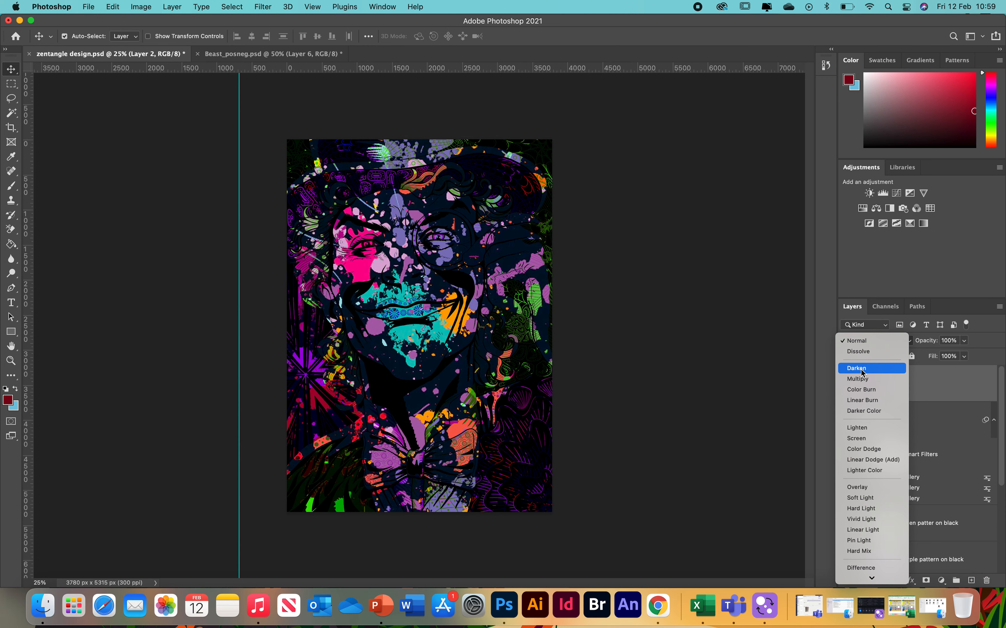
left_click(917, 385)
left_click(910, 342)
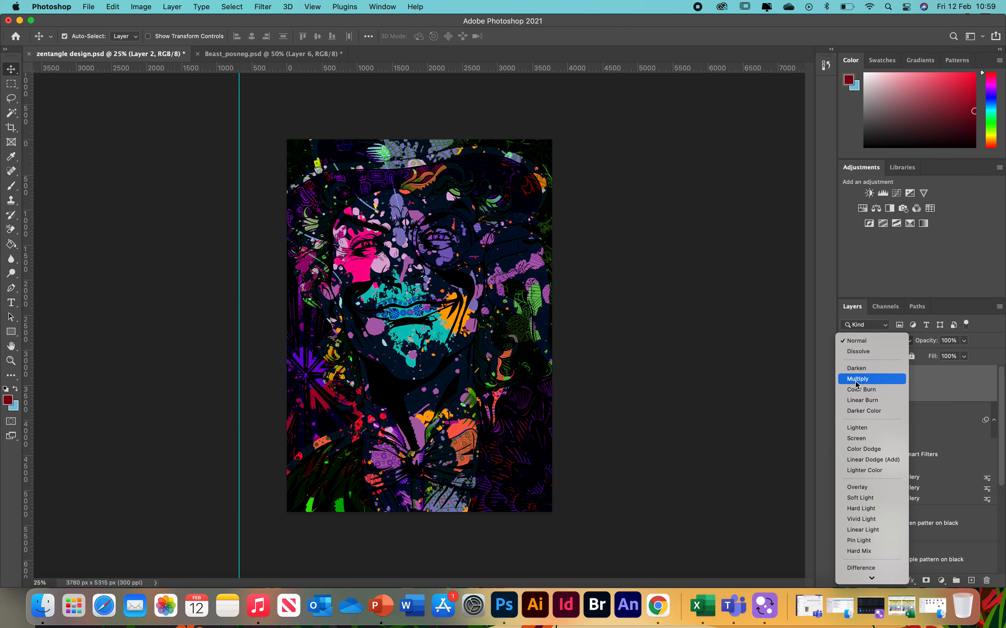
left_click(926, 379)
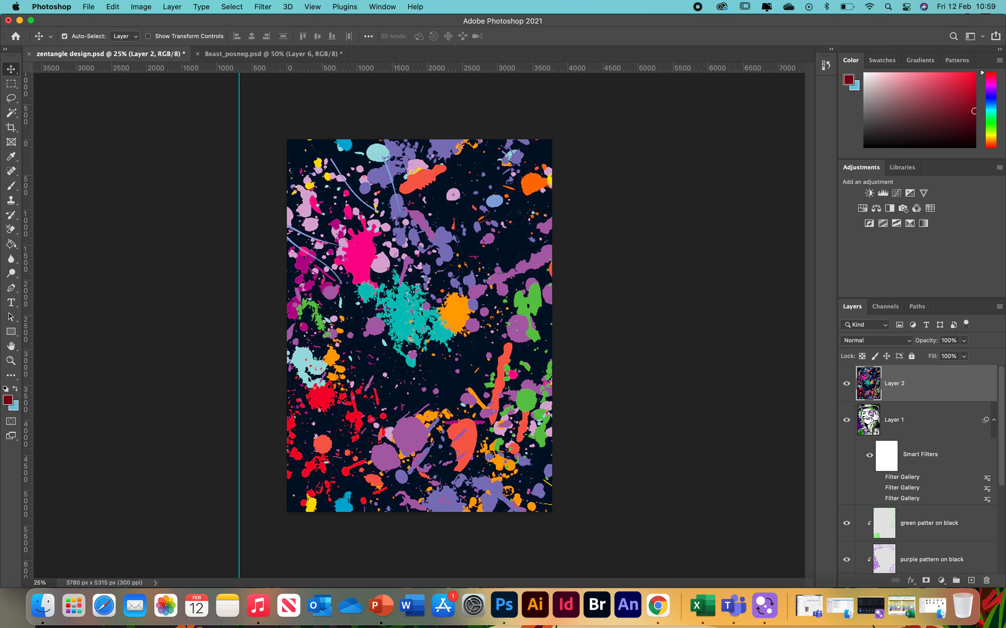
left_click(912, 339)
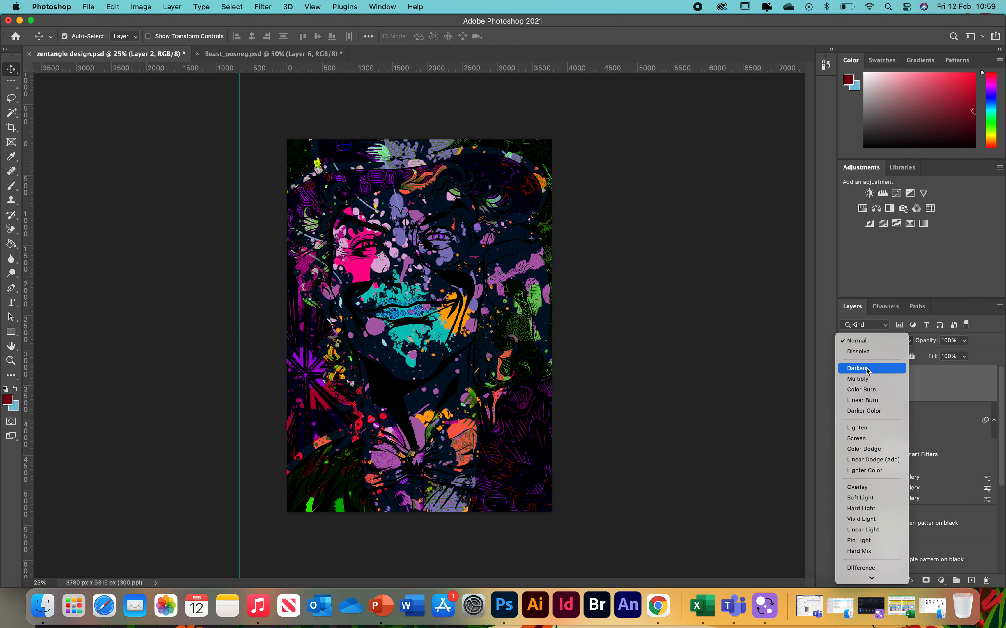
left_click(867, 369)
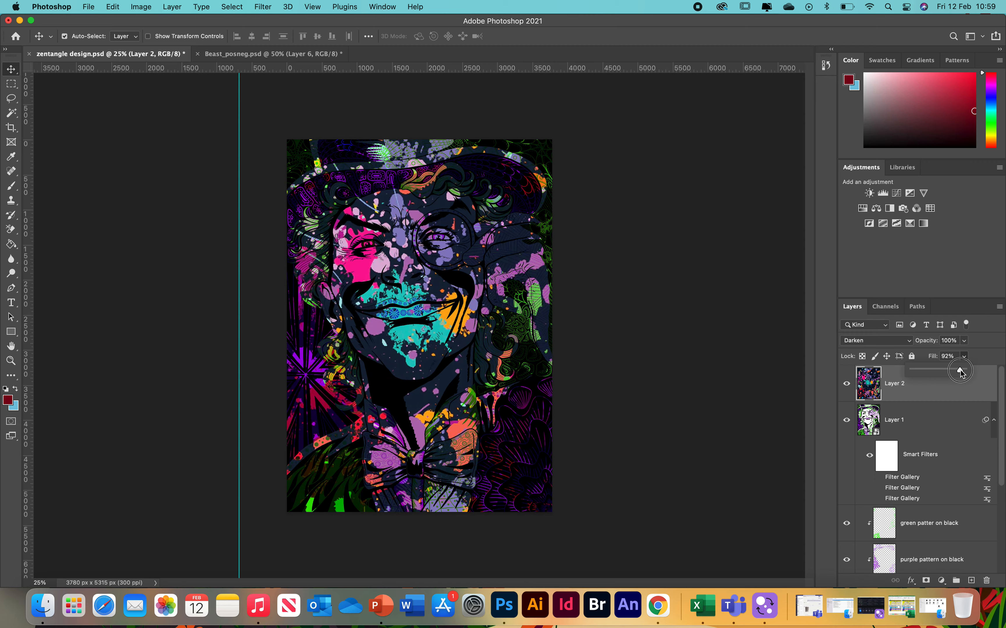
Try a lower fill on the paint splatter layer and return it to 100%, leaving the opacity at 100%.
left_click(963, 356)
mouse_move(966, 369)
left_mouse_down()
mouse_move(944, 355)
mouse_move(975, 352)
left_mouse_up()
left_click(965, 341)
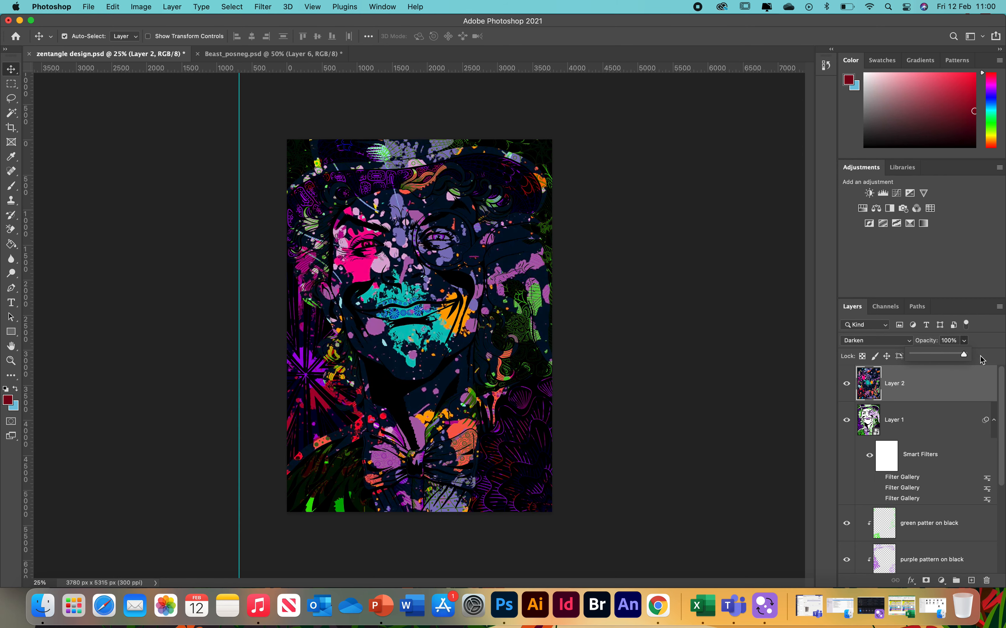
left_click(981, 355)
Set the paint splatter layer's blend mode to Vivid Light and duplicate the layer as Layer 2 copy.
left_click(909, 343)
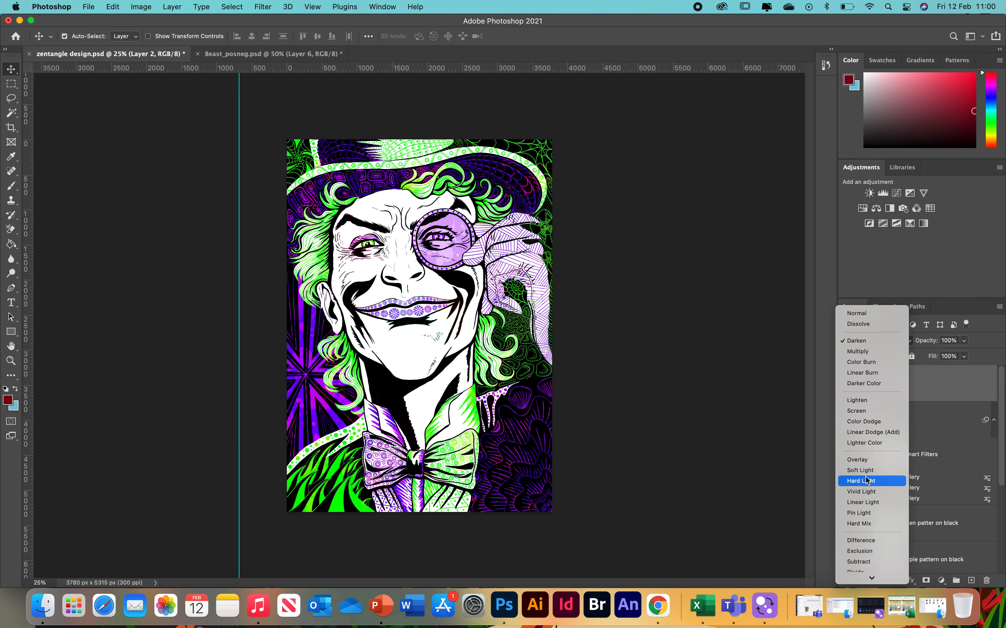
left_click(866, 495)
right_click(930, 384)
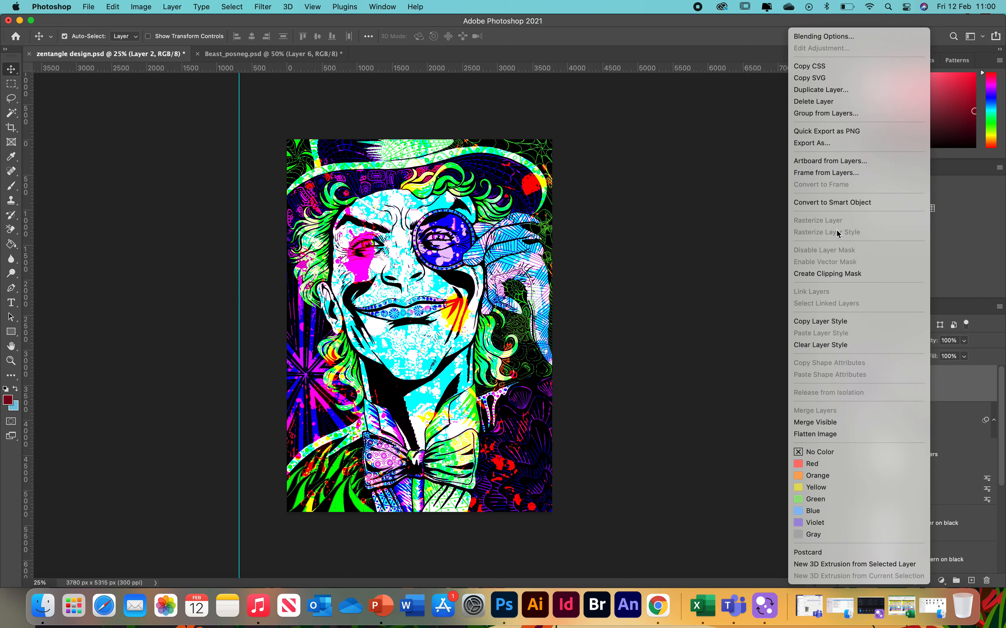
left_click(807, 92)
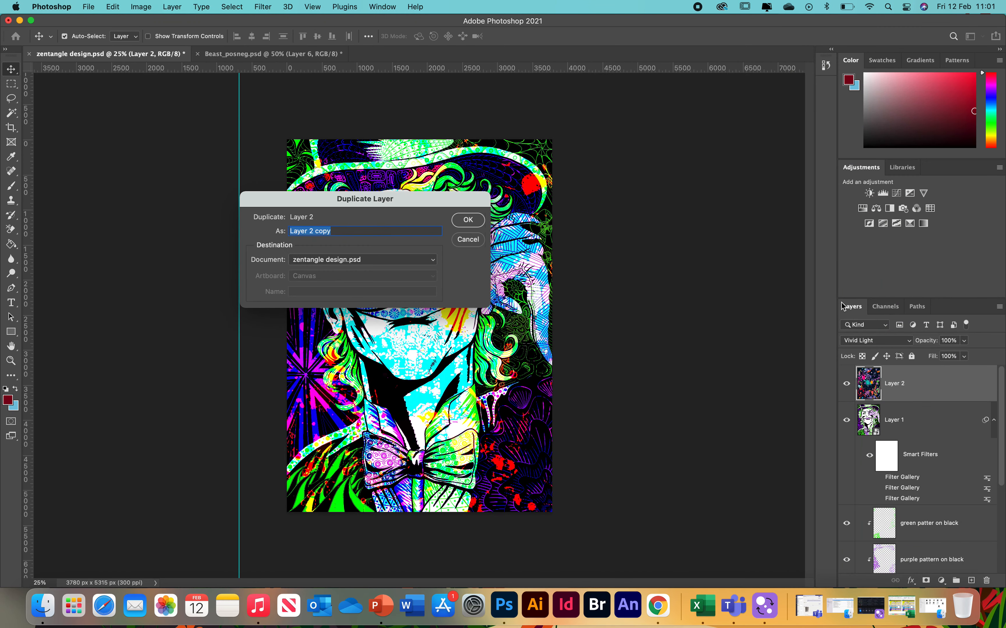
left_click(461, 219)
Hide Layer 2 copy and set the blend mode of Layer 2 to Lighter Color.
left_click(847, 420)
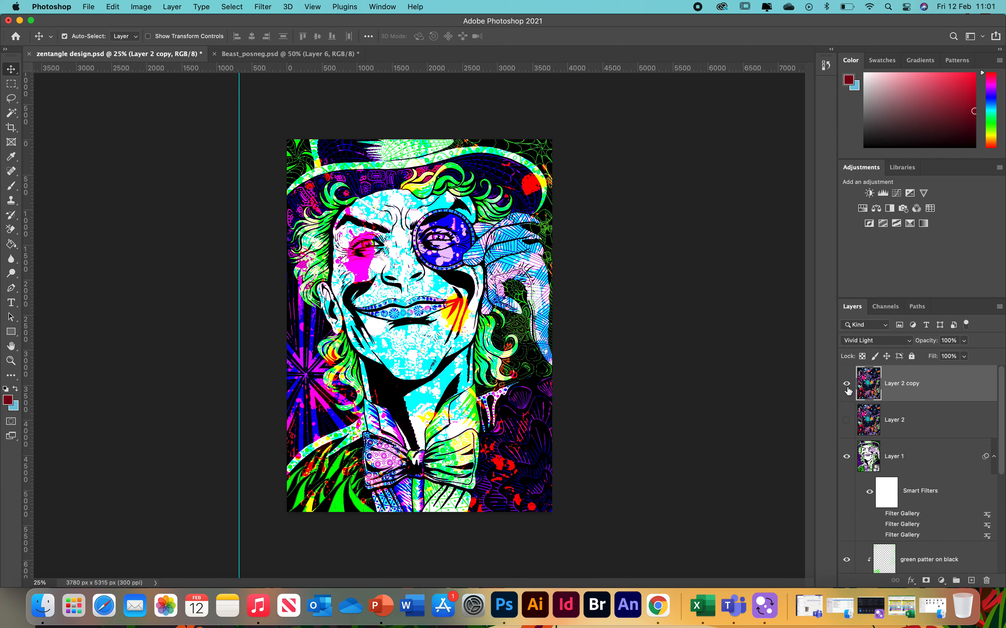
left_click(846, 384)
left_click(846, 421)
left_click(878, 428)
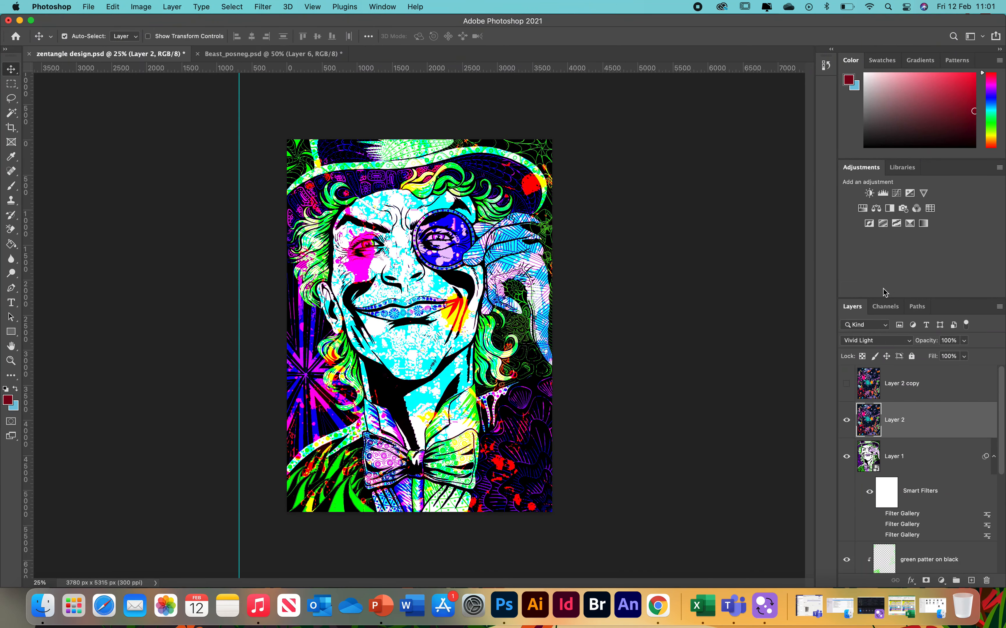
left_click(902, 342)
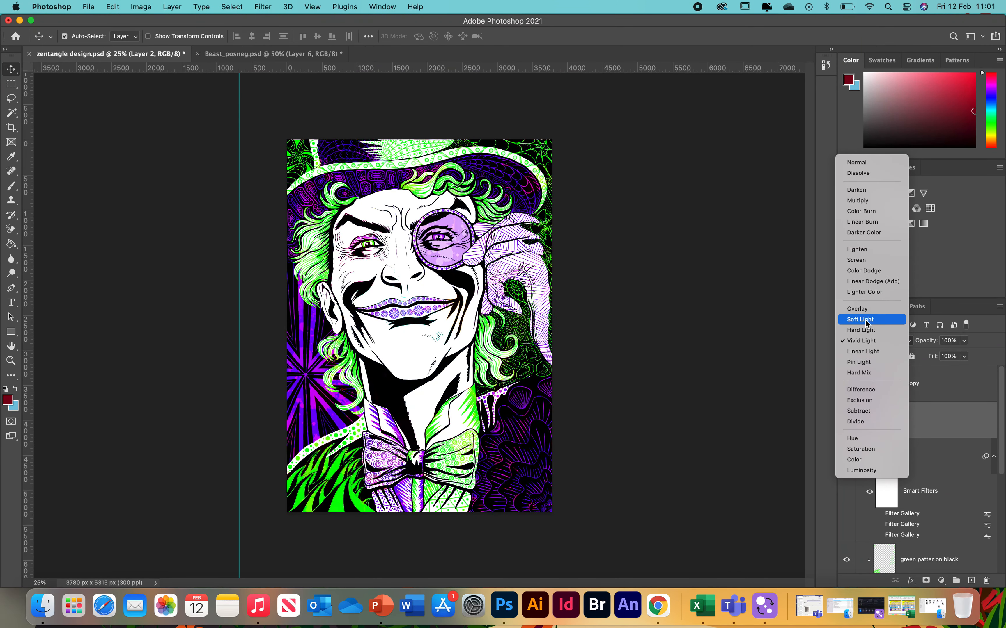
left_click(861, 294)
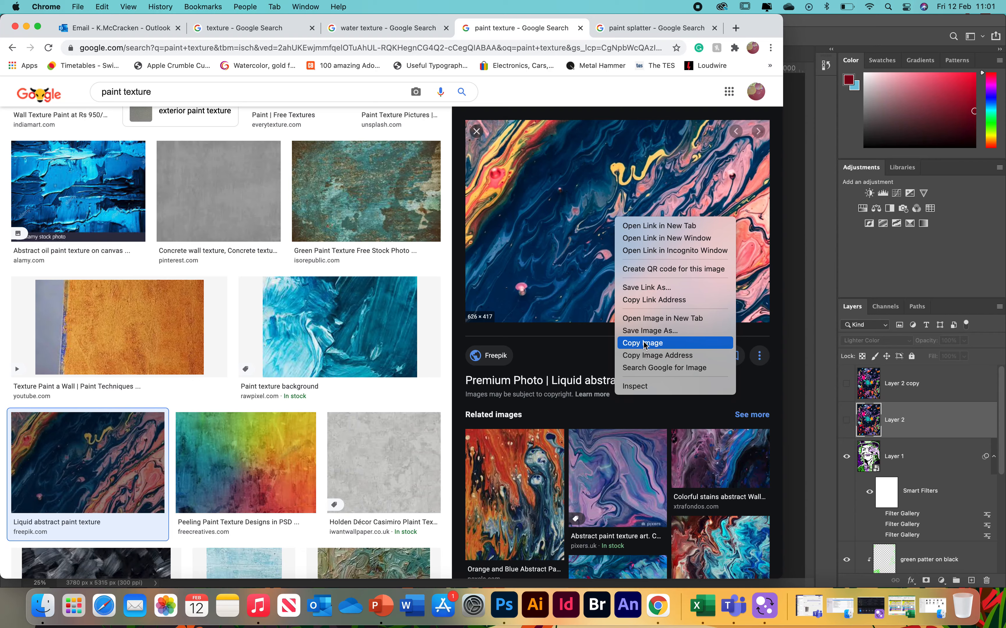
Copy the liquid abstract paint texture image from Chrome and paste it into the zentangle design in Photoshop.
left_click(665, 344)
left_click(807, 326)
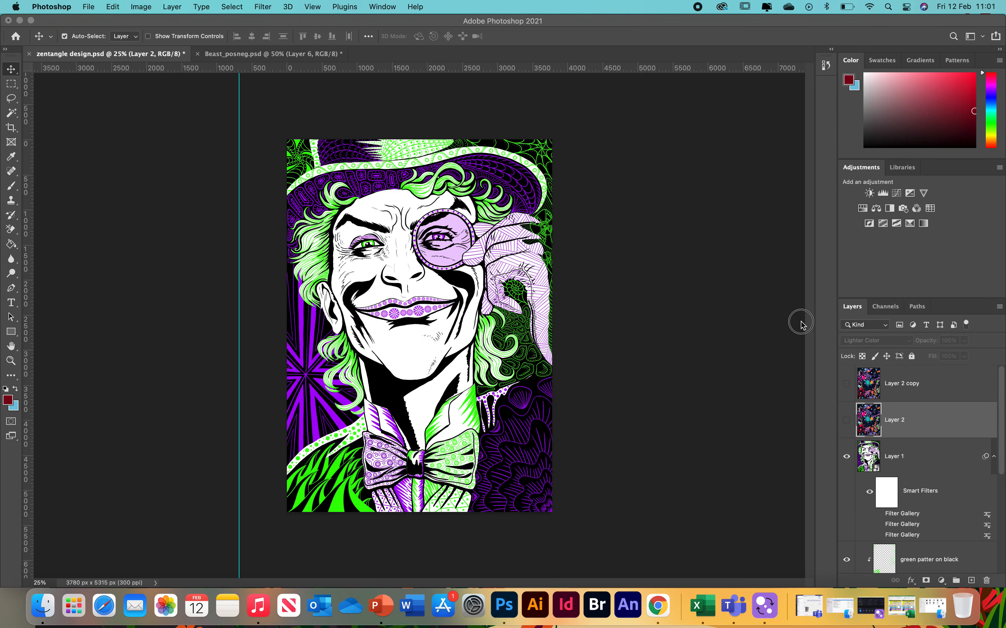
key("super+v")
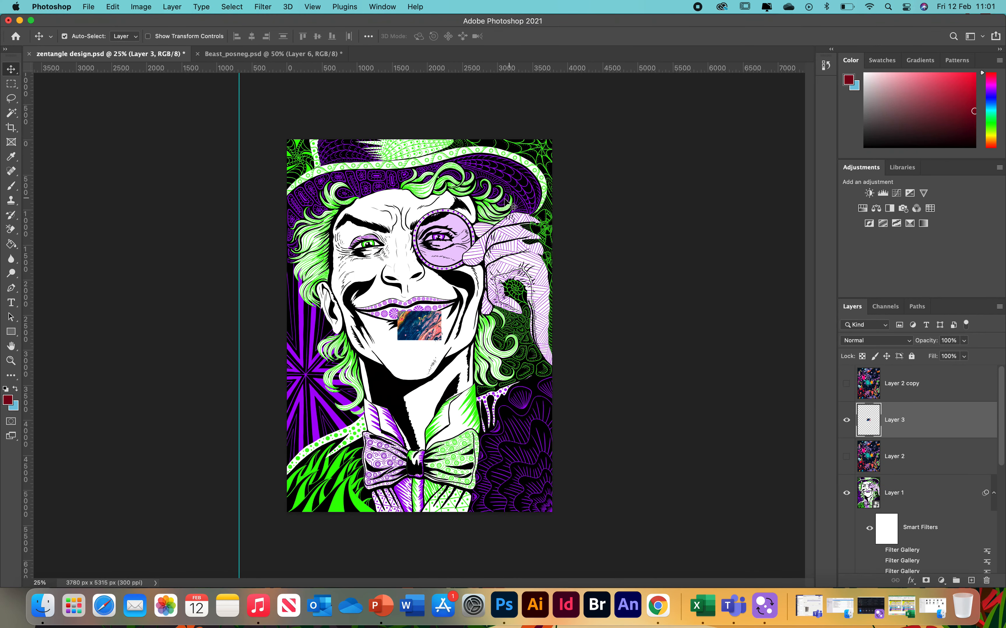
Enlarge the pasted paint texture to about 860%, rotate it about 90°, and fit it over the whole canvas.
key("super+t")
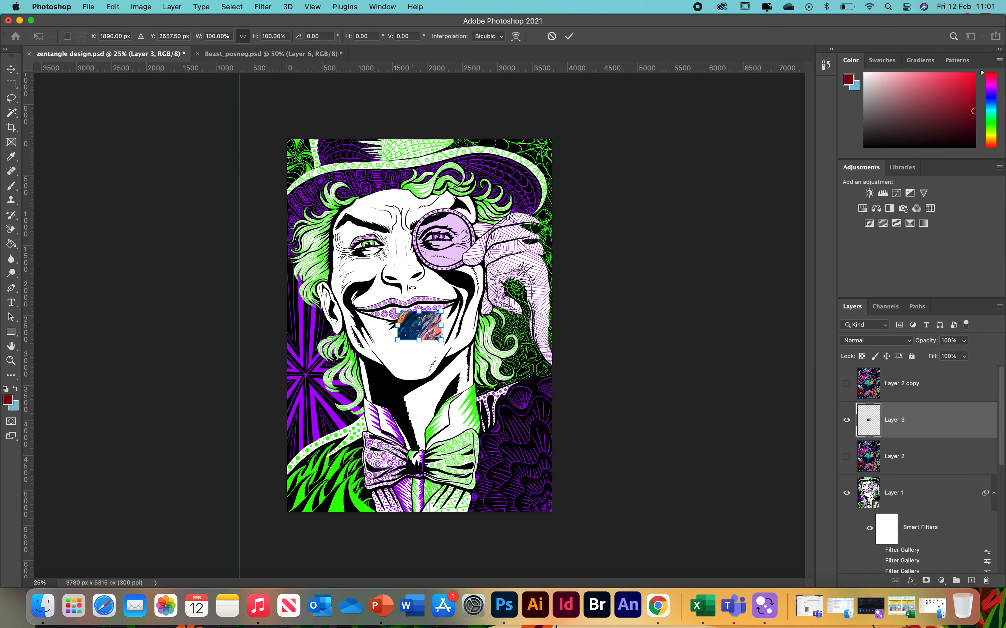
left_click_drag(397, 311, 302, 249)
left_click_drag(300, 246, 419, 223)
left_click_drag(498, 163, 523, 143)
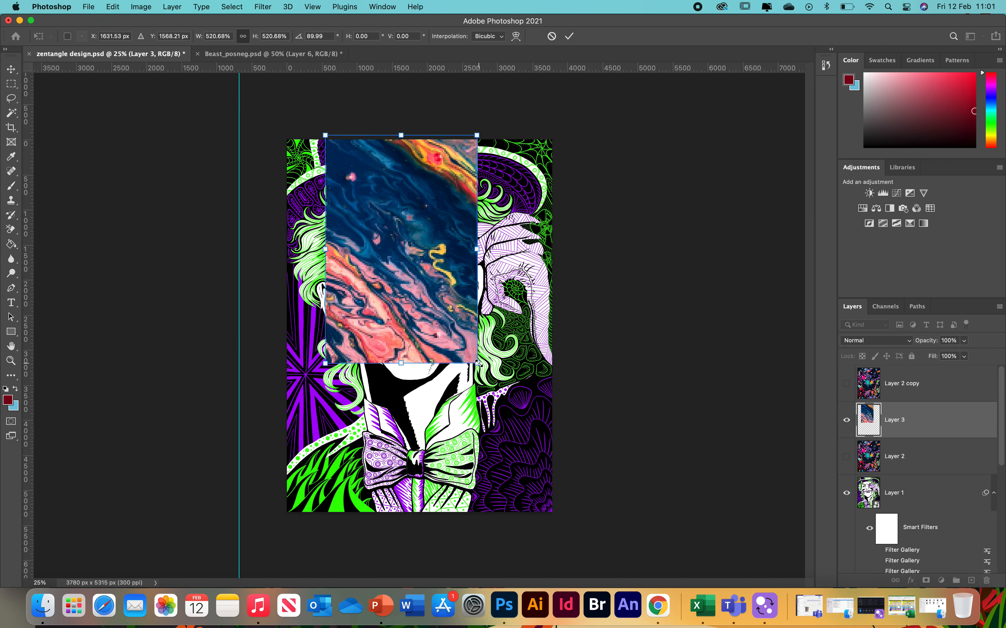
left_click_drag(478, 363, 577, 514)
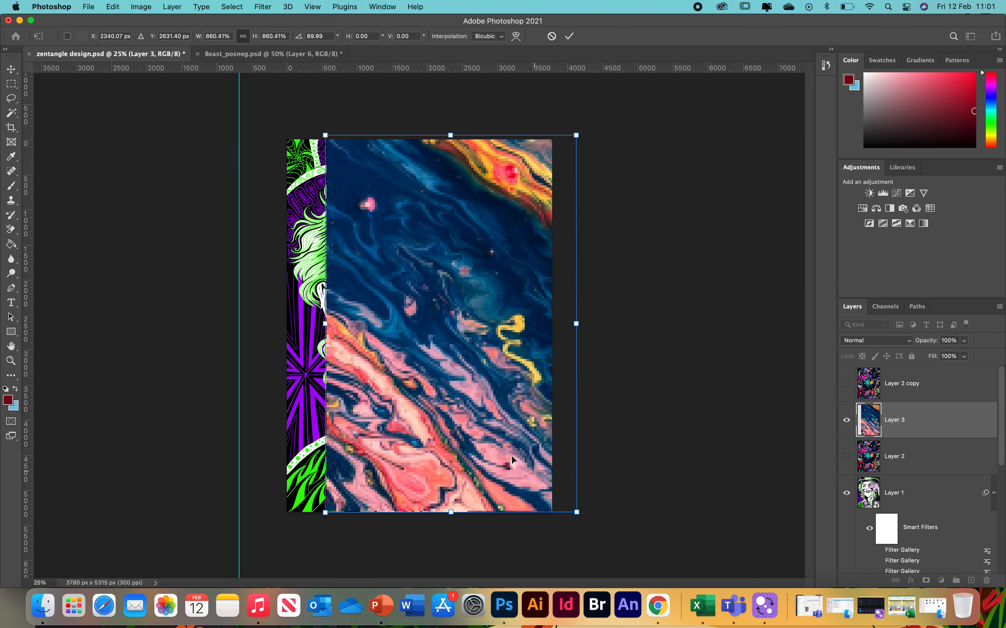
left_click_drag(471, 420, 446, 424)
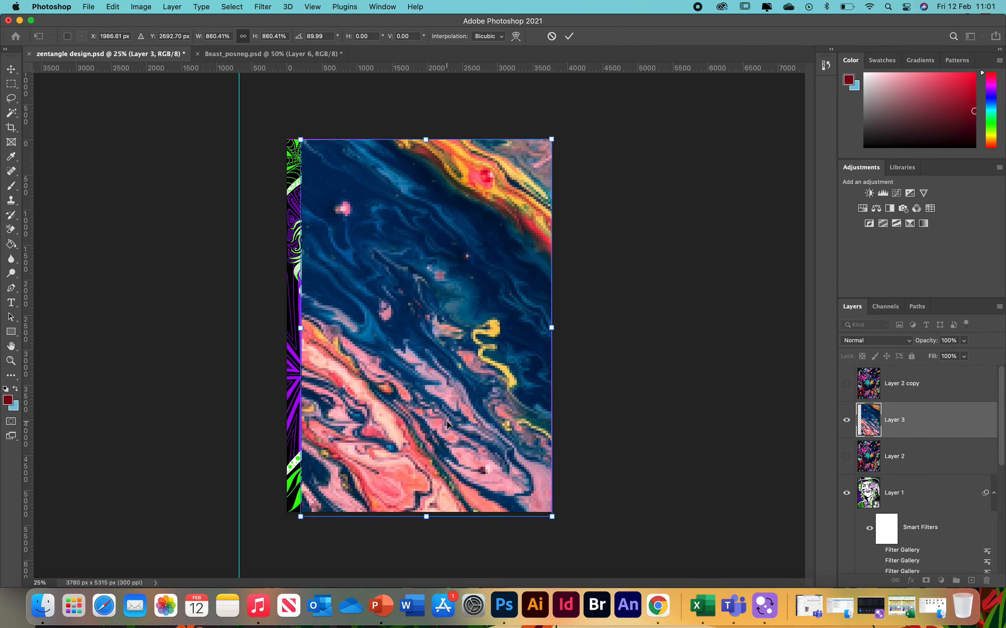
left_click_drag(294, 337, 287, 337)
key("Return")
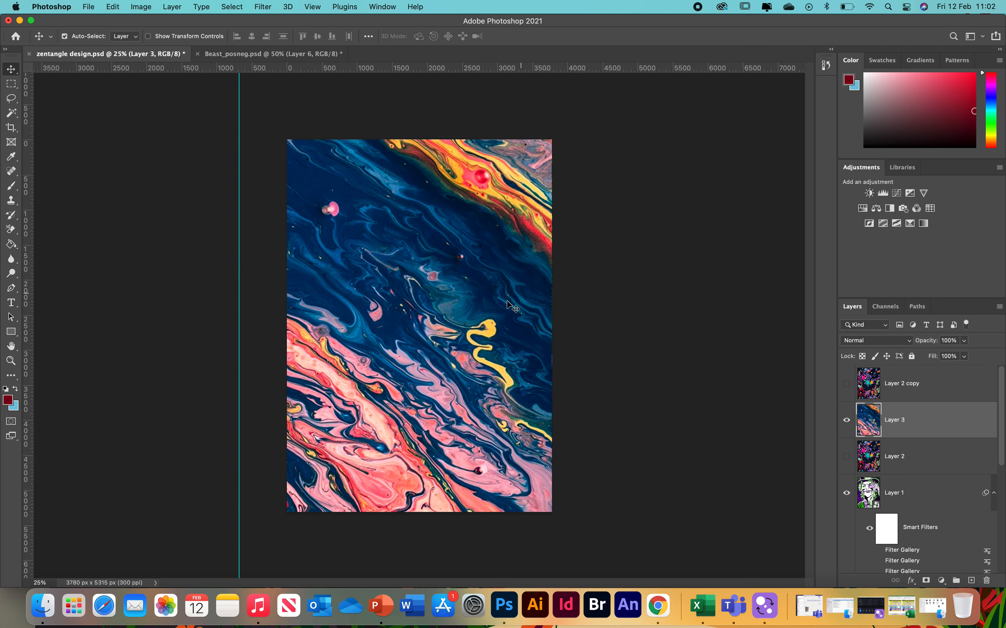
Set the liquid paint texture layer's blend mode to Color and hide the layer.
left_click(904, 341)
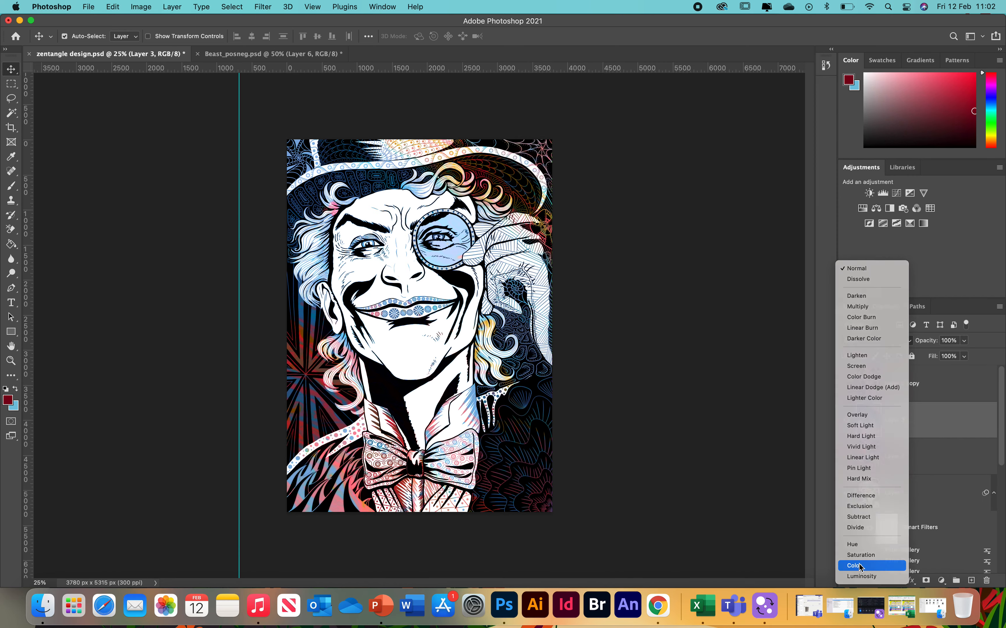
left_click(859, 566)
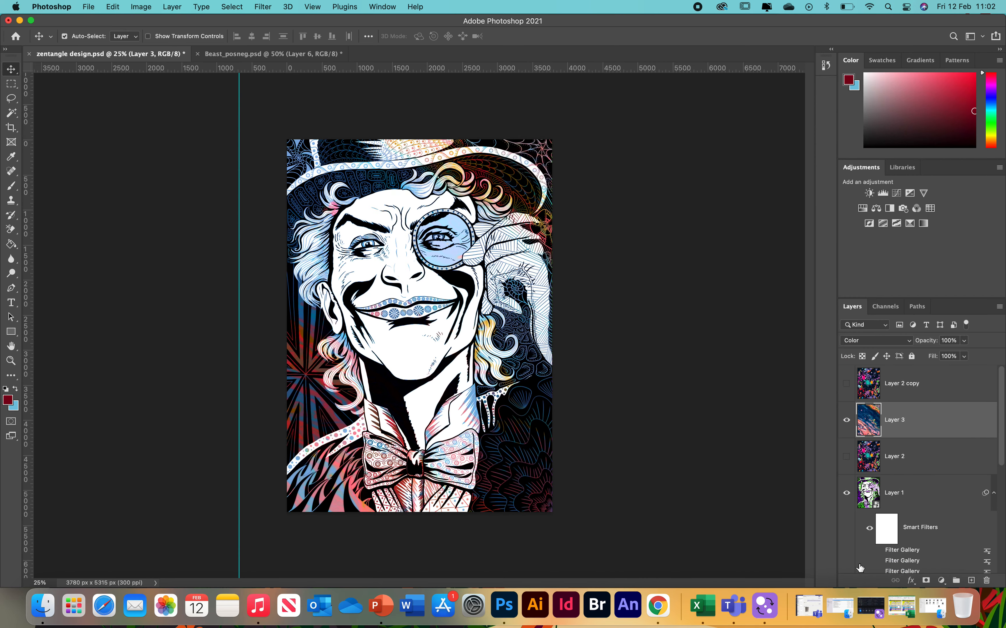
left_click(846, 421)
left_click(847, 422)
left_click(846, 420)
Switch to Chrome, copy the seamless water texture image, and paste it into the zentangle design in Photoshop.
left_click(658, 607)
left_click(387, 28)
right_click(625, 234)
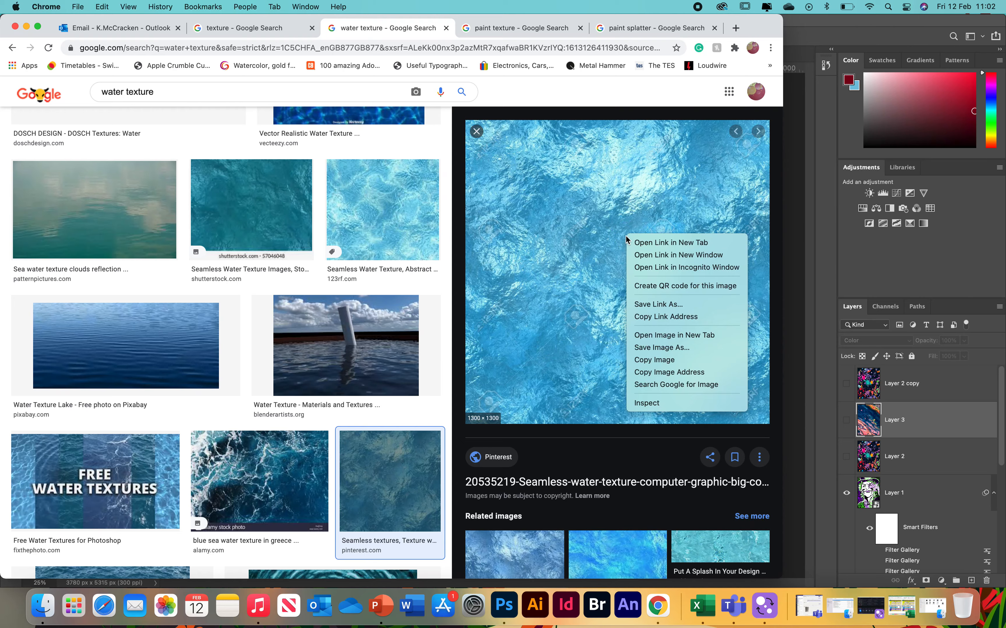
left_click(655, 360)
left_click(794, 366)
key("super+v")
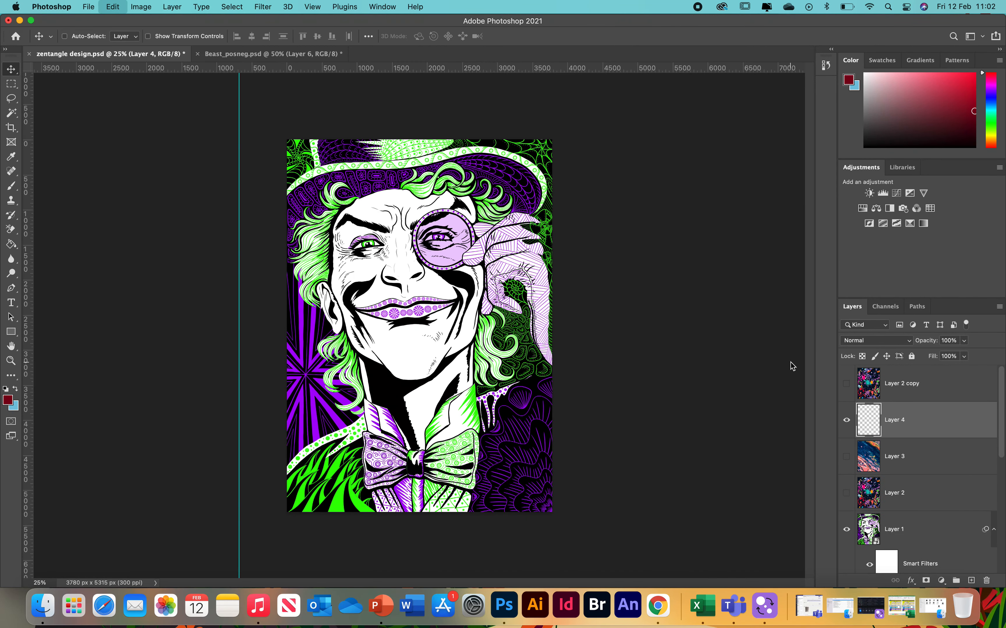
Scale the pasted water texture to about 408% and position it to cover the whole canvas.
key("super+t")
left_click_drag(465, 372, 605, 511)
left_click_drag(373, 280, 235, 142)
left_click_drag(421, 143, 421, 140)
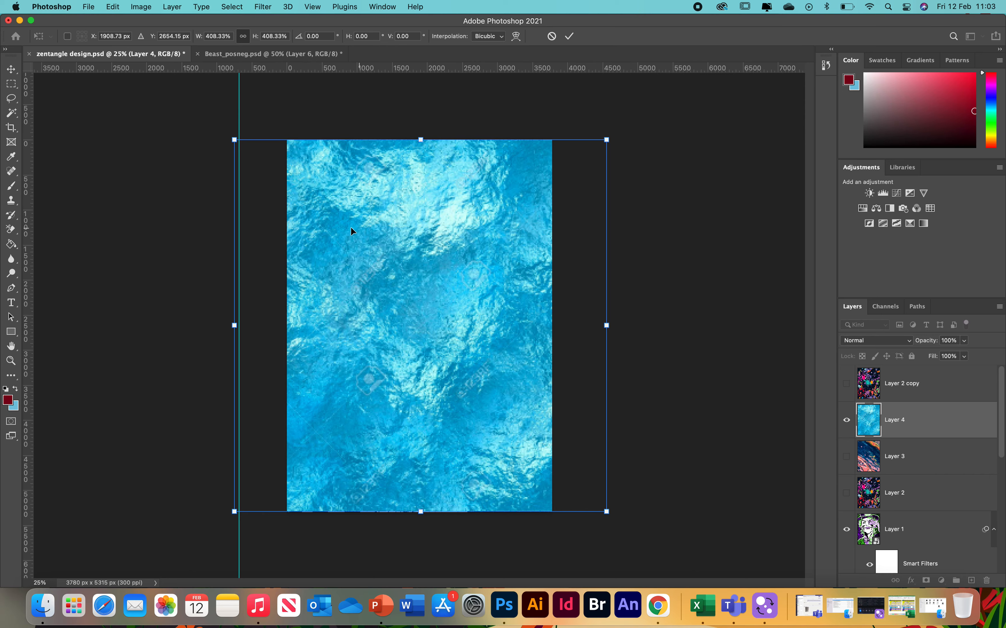
key("Return")
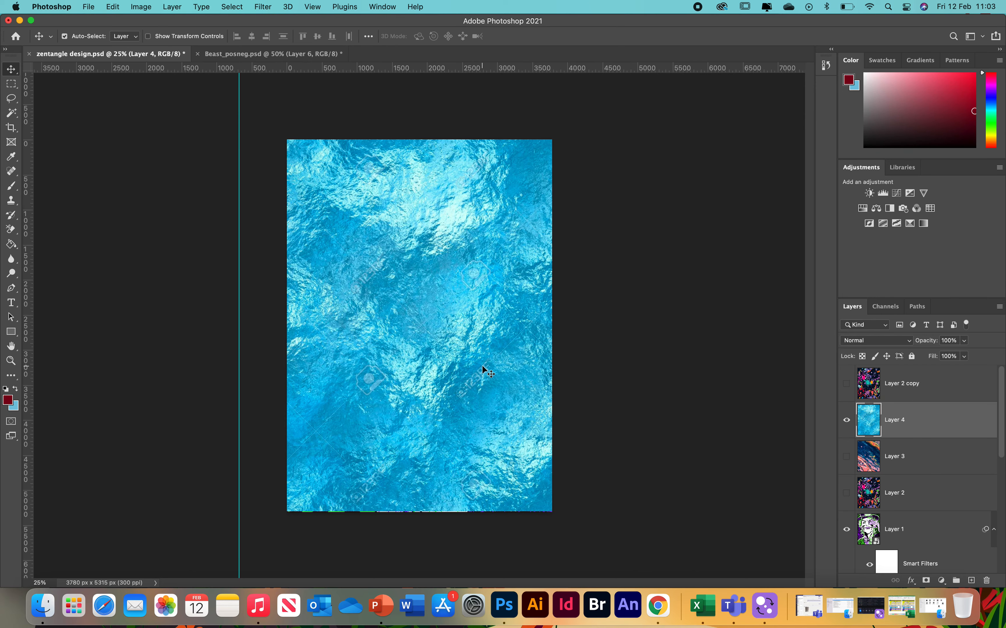
mouse_move(442, 337)
left_mouse_down()
mouse_move(528, 350)
mouse_move(452, 327)
mouse_move(423, 351)
mouse_move(436, 351)
left_mouse_up()
Try the Subtract blend mode on the water texture layer and test a lower fill.
left_click(875, 341)
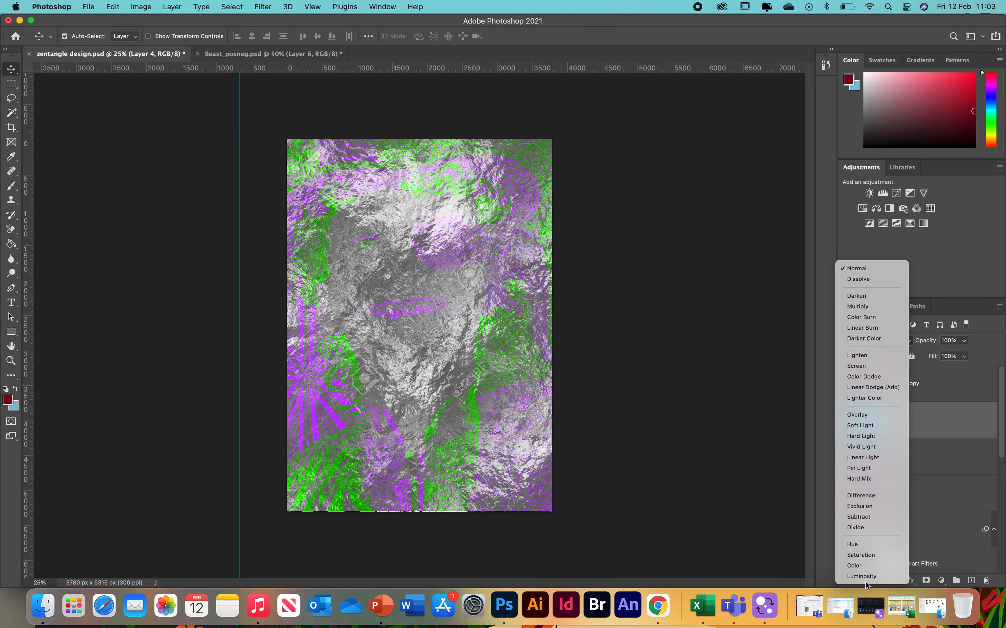
left_click(867, 517)
left_click(964, 356)
mouse_move(967, 370)
left_mouse_down()
mouse_move(920, 371)
mouse_move(963, 369)
left_mouse_up()
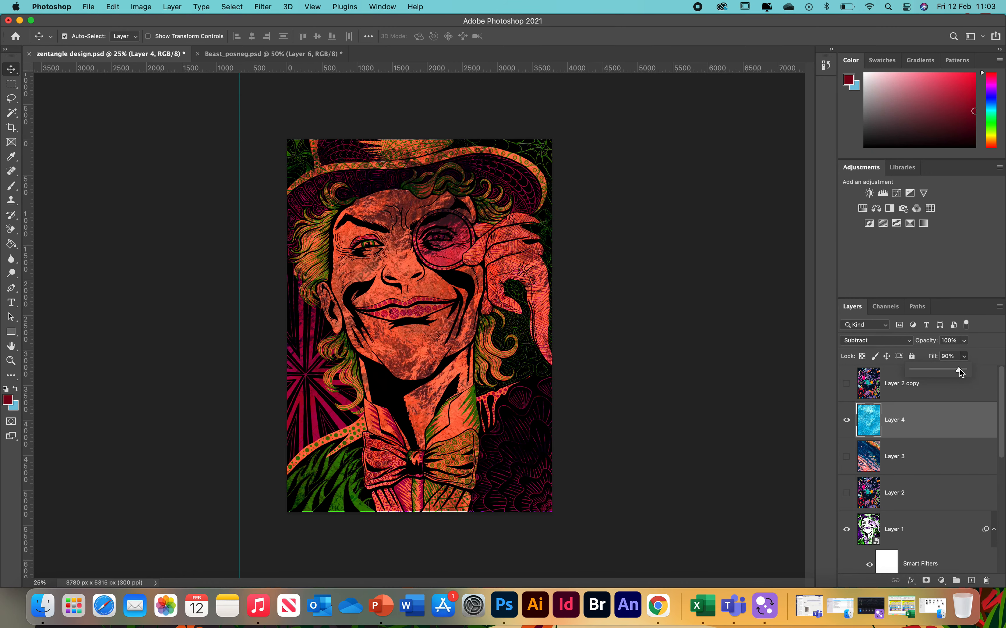
Set the water texture layer's blend mode to Divide.
left_click(892, 340)
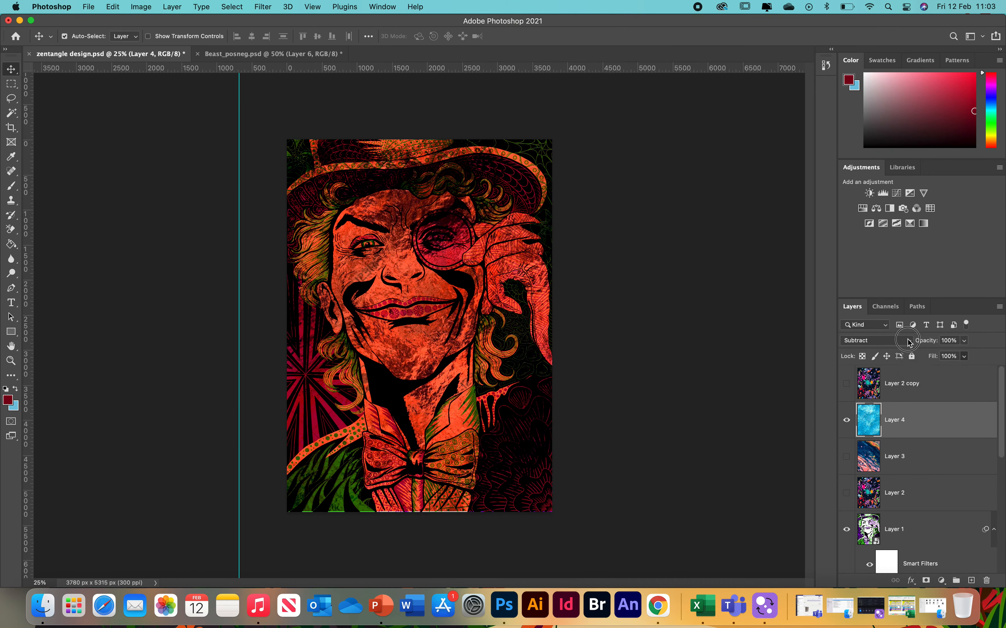
left_click(856, 351)
Compare the texture effects by showing the texture layers over the portrait in turn, and leave all of them hidden.
left_click(846, 383)
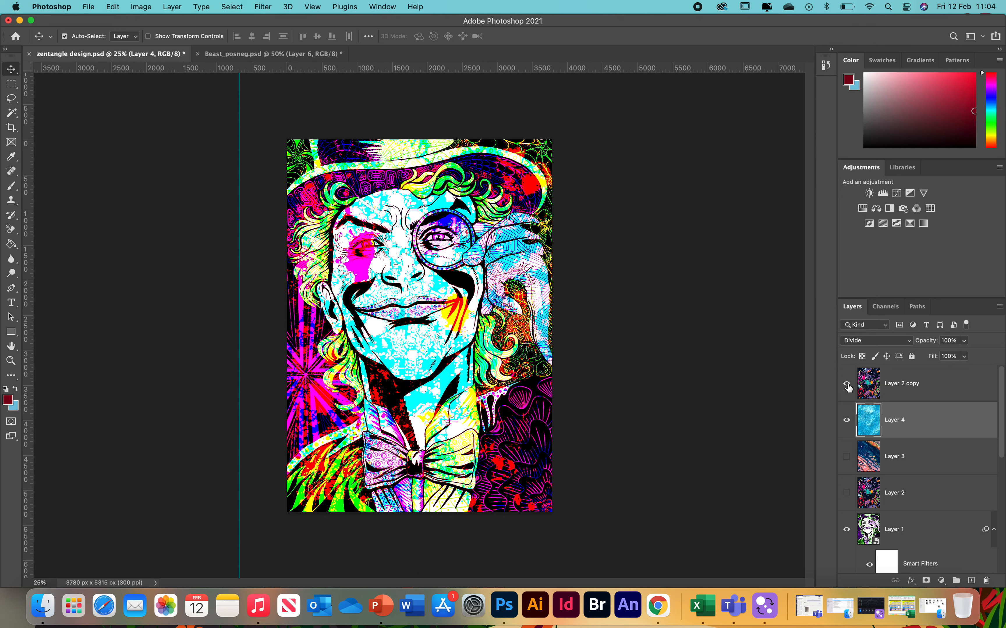
left_click(847, 421)
left_click(847, 420)
left_click(847, 421)
left_click(846, 384)
left_click(847, 456)
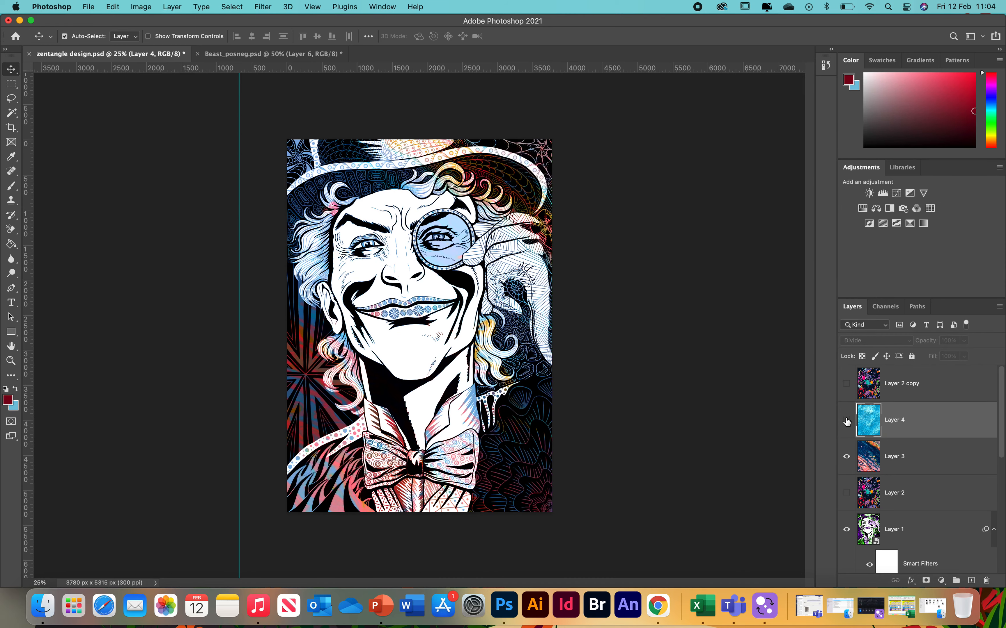
left_click(847, 493)
left_click(847, 493)
left_click(847, 457)
Paste the teal water texture as a new layer, scale it to about 299%, and rotate it about -87°.
key("cmd+v")
key("cmd+t")
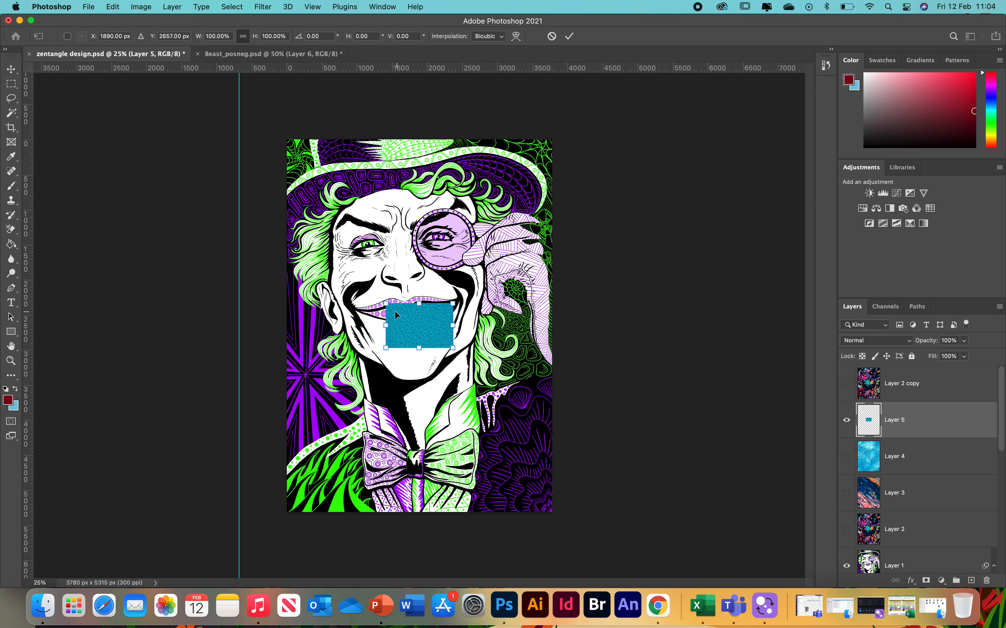
left_click_drag(387, 304, 252, 213)
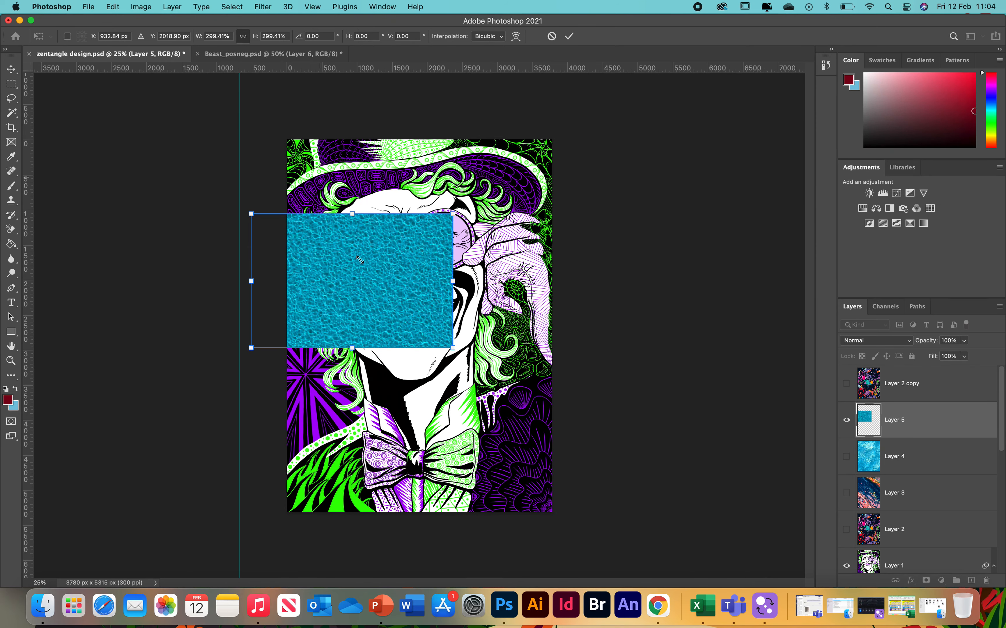
left_click_drag(461, 204, 287, 174)
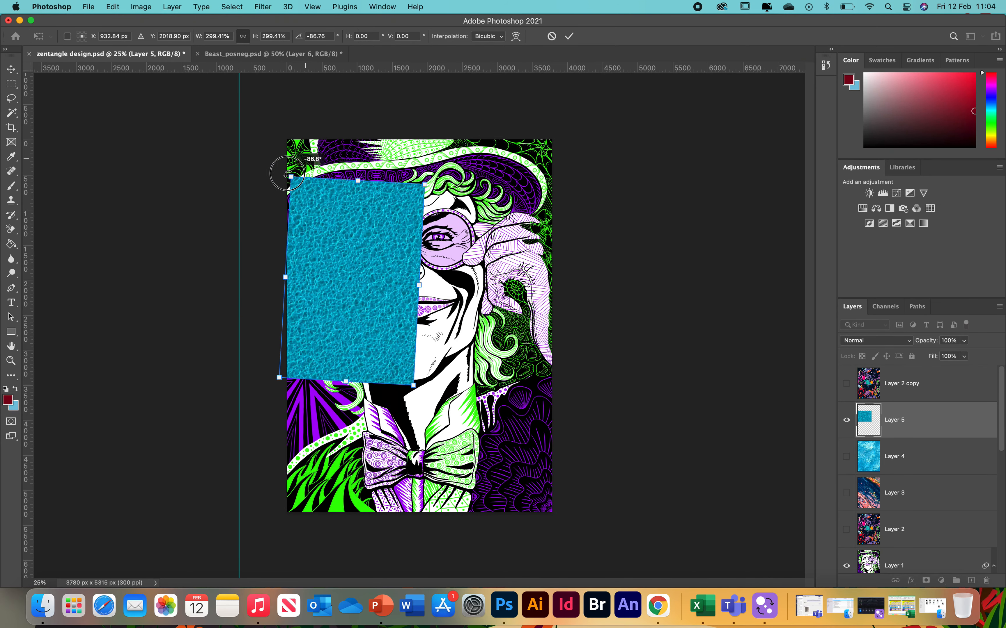